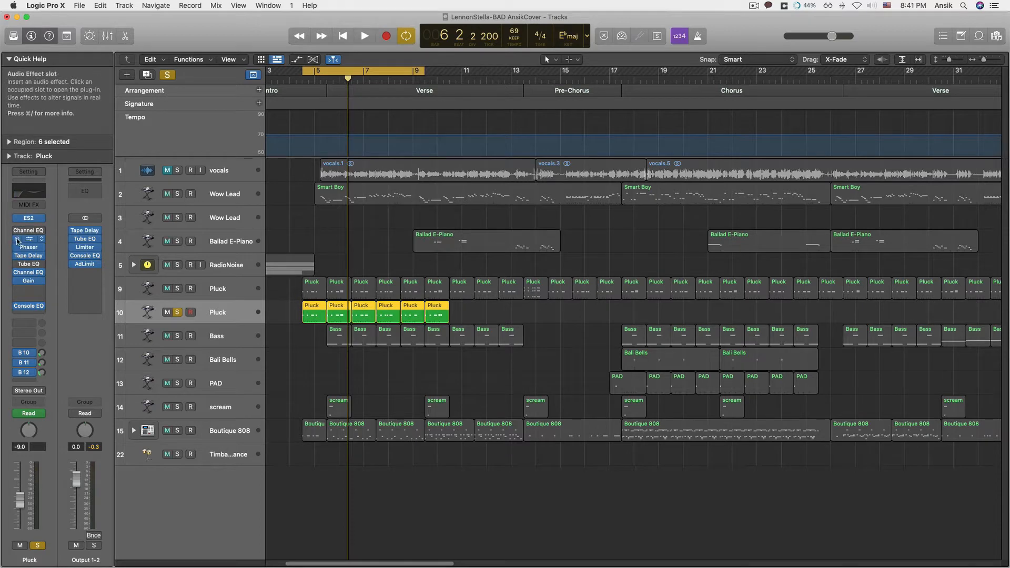
# Bypass all effects and sends on the soloed Pluck track and recall the default setting of its ES2 instrument
pyautogui.moveTo(10, 353); pyautogui.dragTo(19, 379)
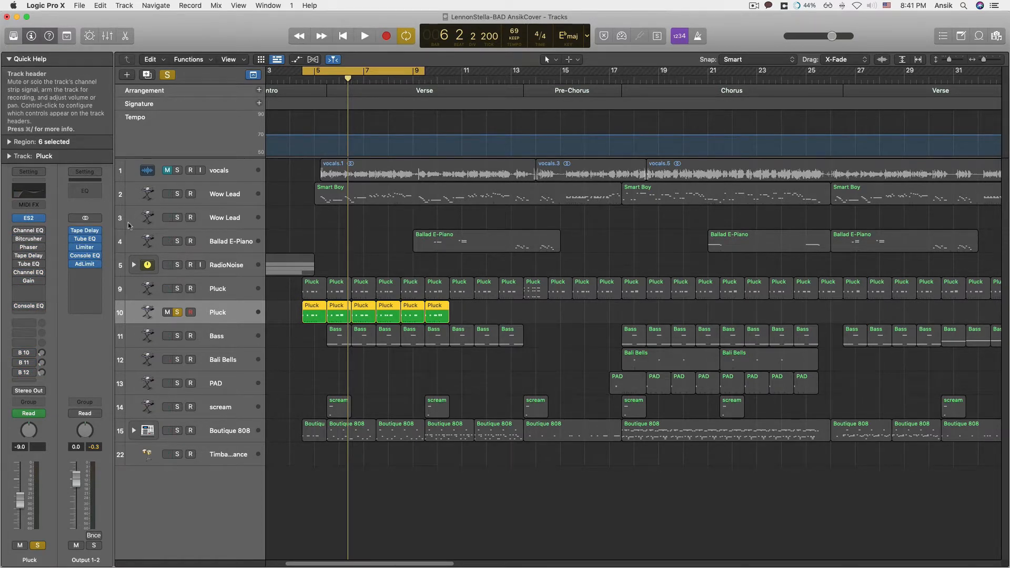
pyautogui.click(28, 218)
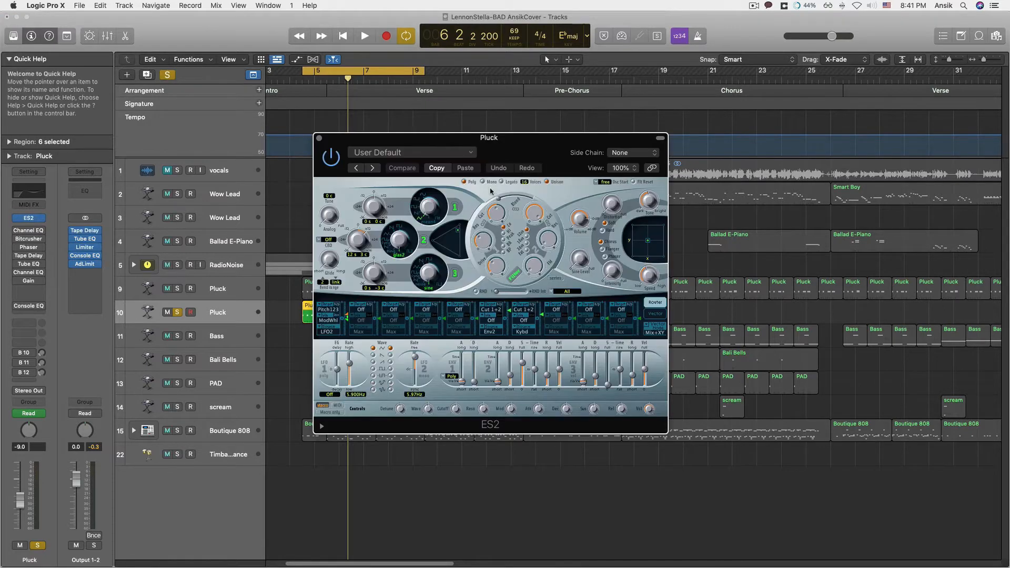
pyautogui.click(436, 153)
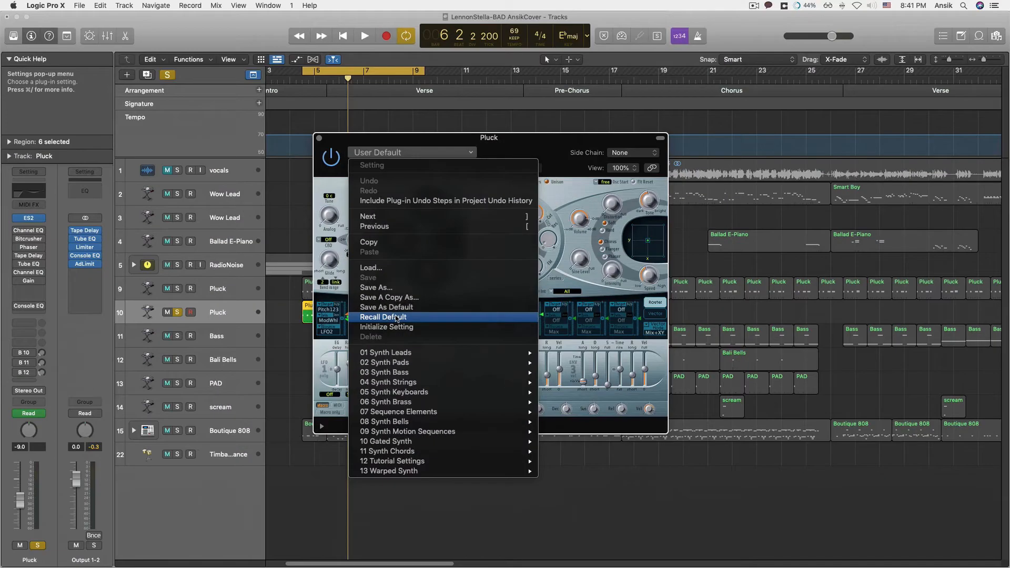
pyautogui.click(389, 318)
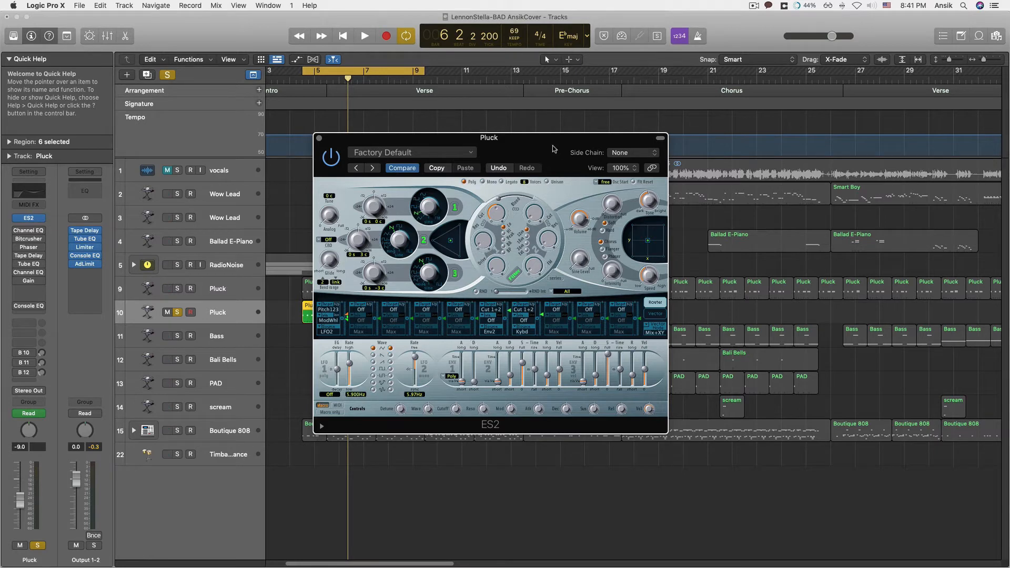
# Move the ES2 window clear of the Pluck regions and play them back to hear the default patch
pyautogui.moveTo(558, 153); pyautogui.dragTo(713, 145)
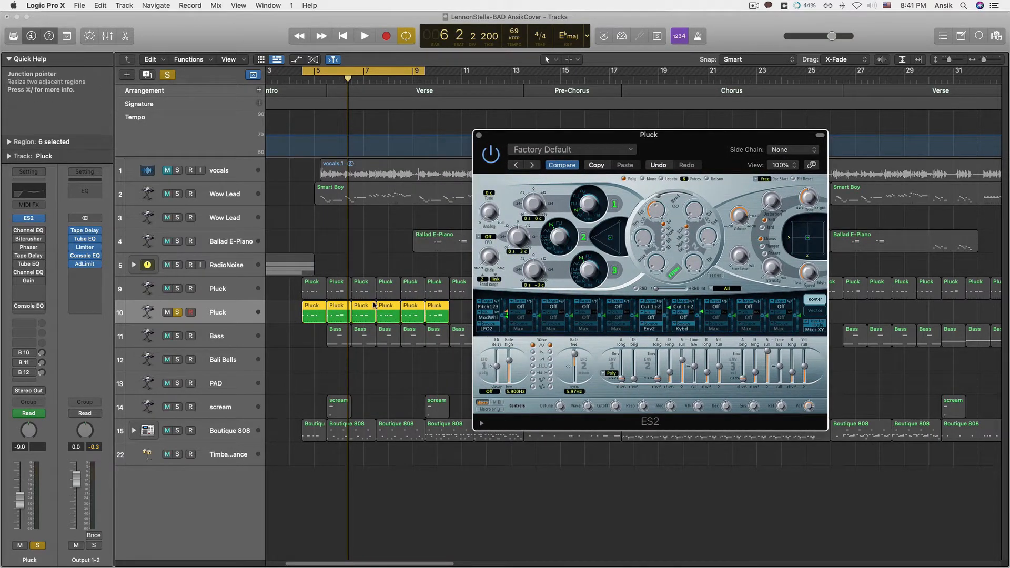
pyautogui.press('space')
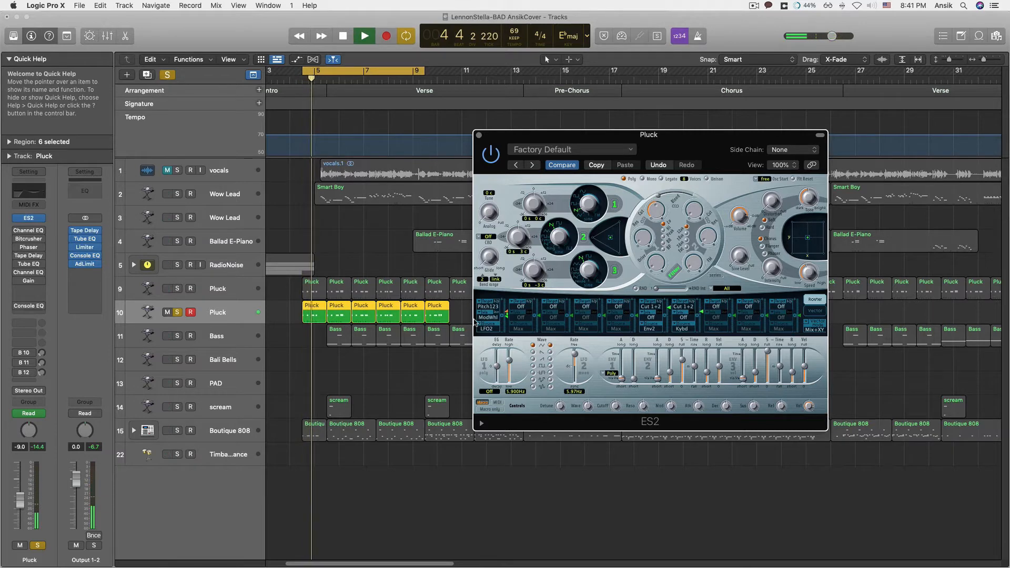
pyautogui.press('space')
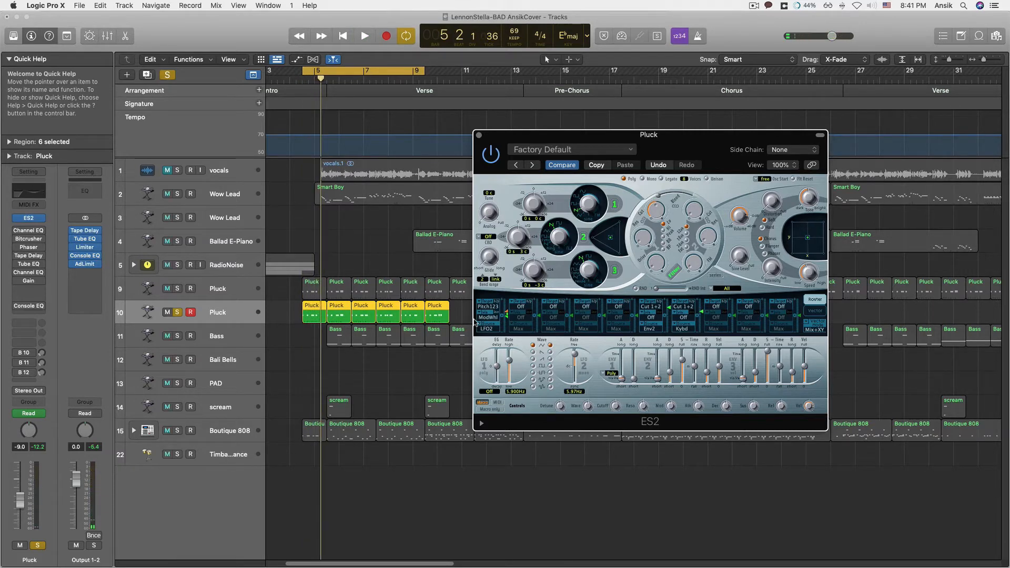
# Open the ES2 of the Pluck track above and arrange both synth windows side by side for comparison
pyautogui.moveTo(679, 144); pyautogui.dragTo(843, 227)
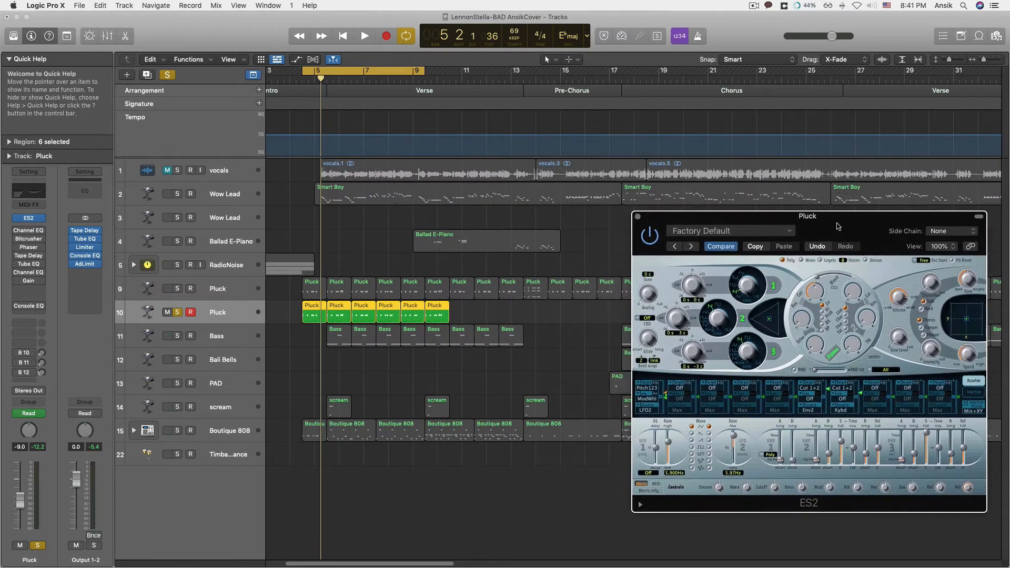
pyautogui.press('Up')
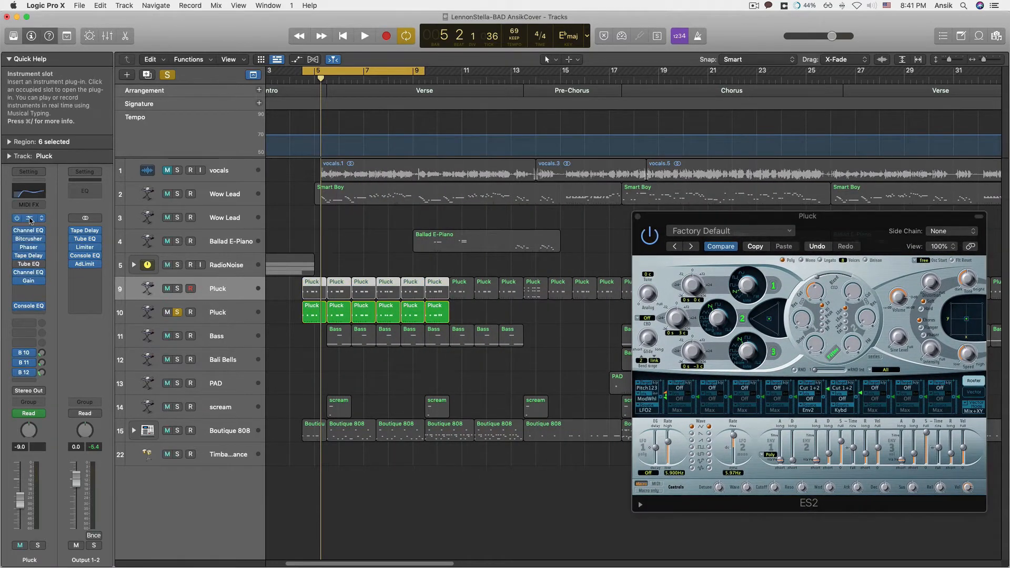
pyautogui.click(28, 218)
pyautogui.moveTo(544, 174); pyautogui.dragTo(499, 186)
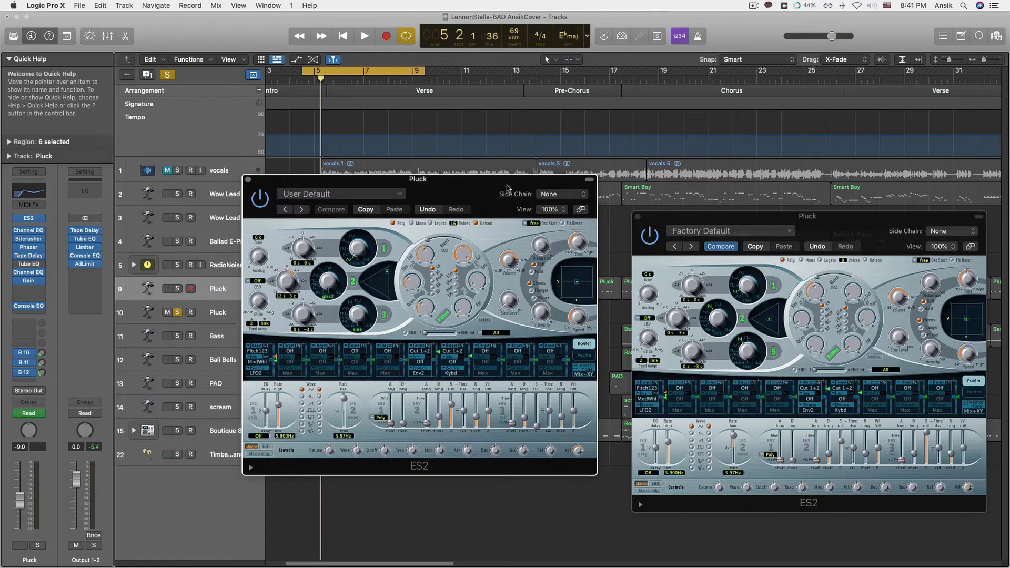
pyautogui.moveTo(830, 220); pyautogui.dragTo(797, 184)
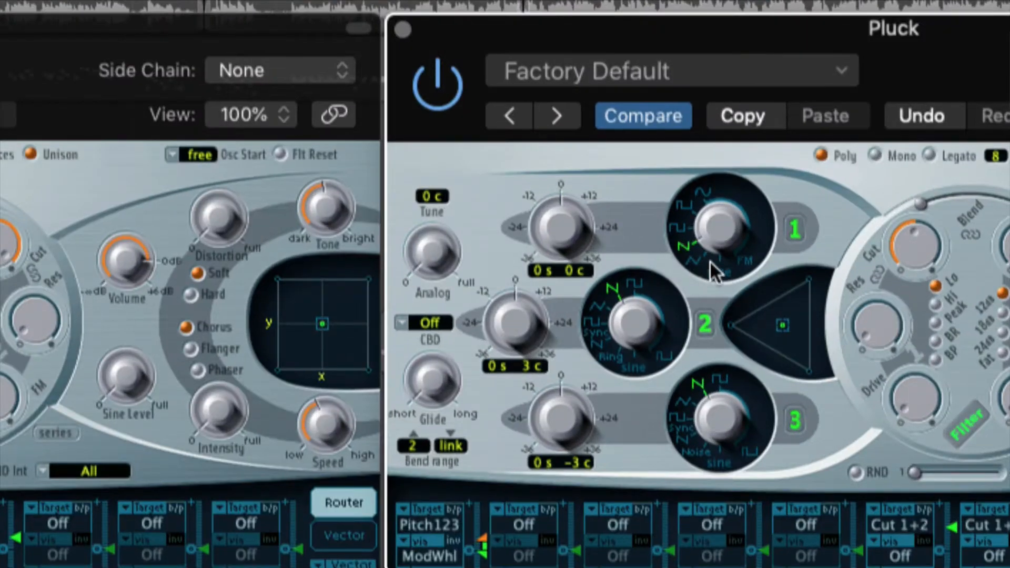
# In the Factory Default ES2, set oscillator 1 to triangle, oscillator 2 to glas2 and oscillator 3 to sine, shifting the mix towards oscillator 1
pyautogui.moveTo(711, 230); pyautogui.dragTo(717, 245)
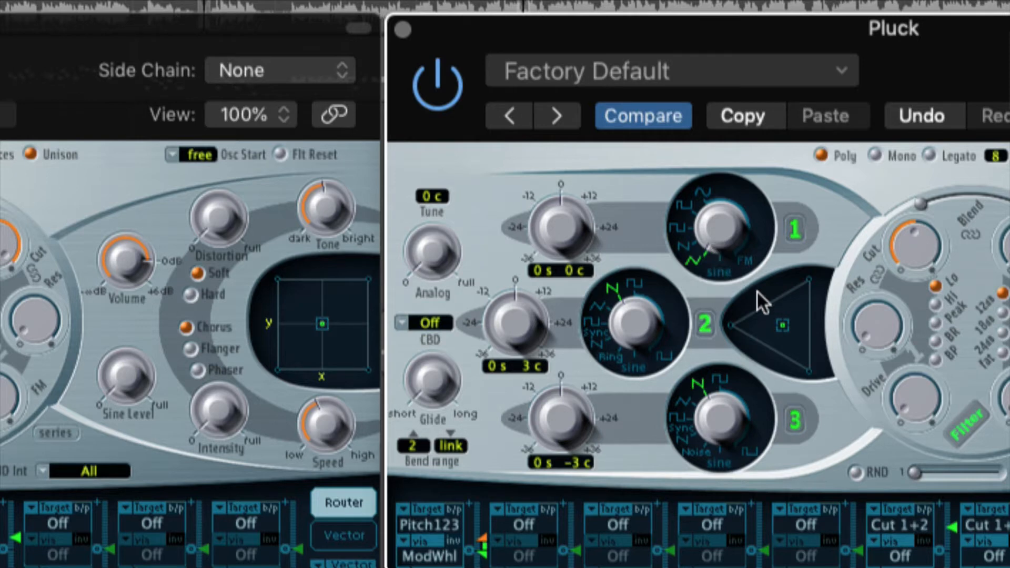
pyautogui.moveTo(784, 323); pyautogui.dragTo(803, 293)
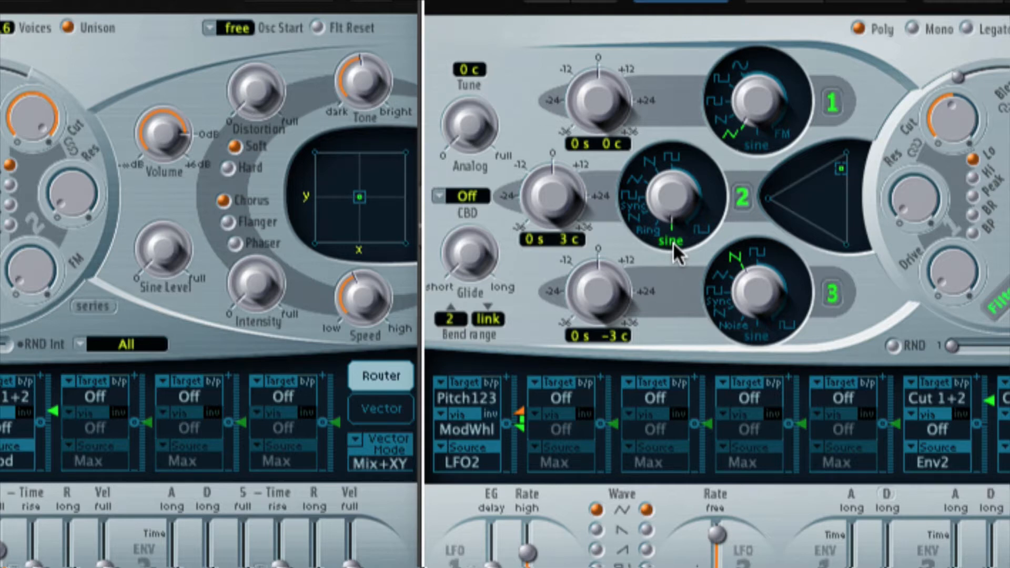
pyautogui.click(672, 242)
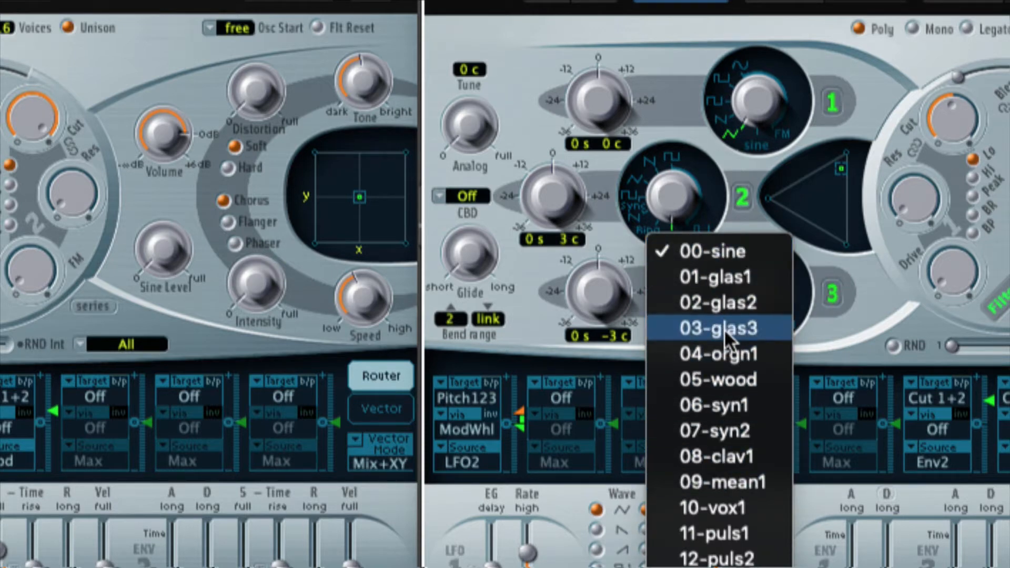
pyautogui.click(731, 306)
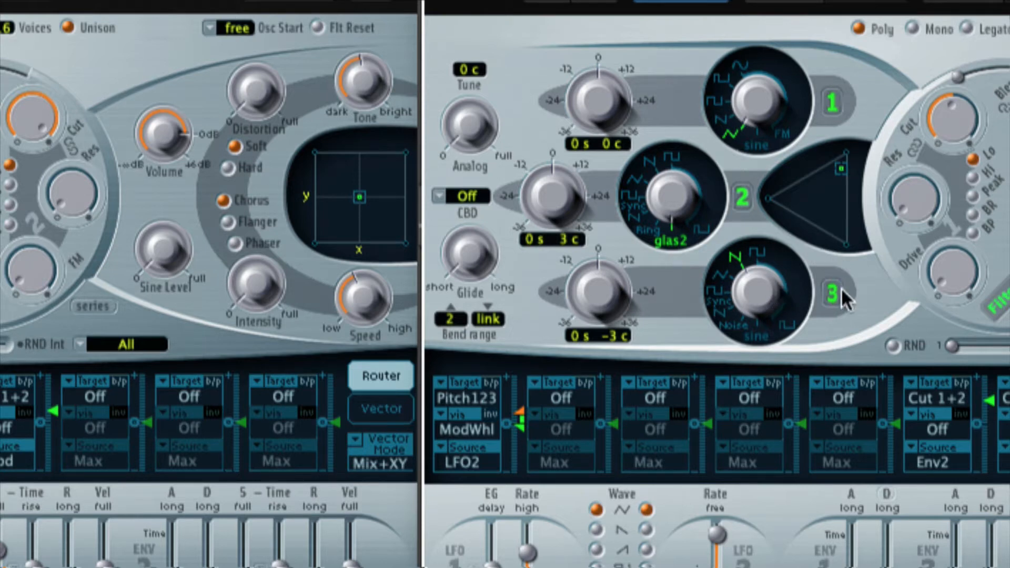
pyautogui.click(829, 296)
pyautogui.moveTo(749, 282); pyautogui.dragTo(763, 413)
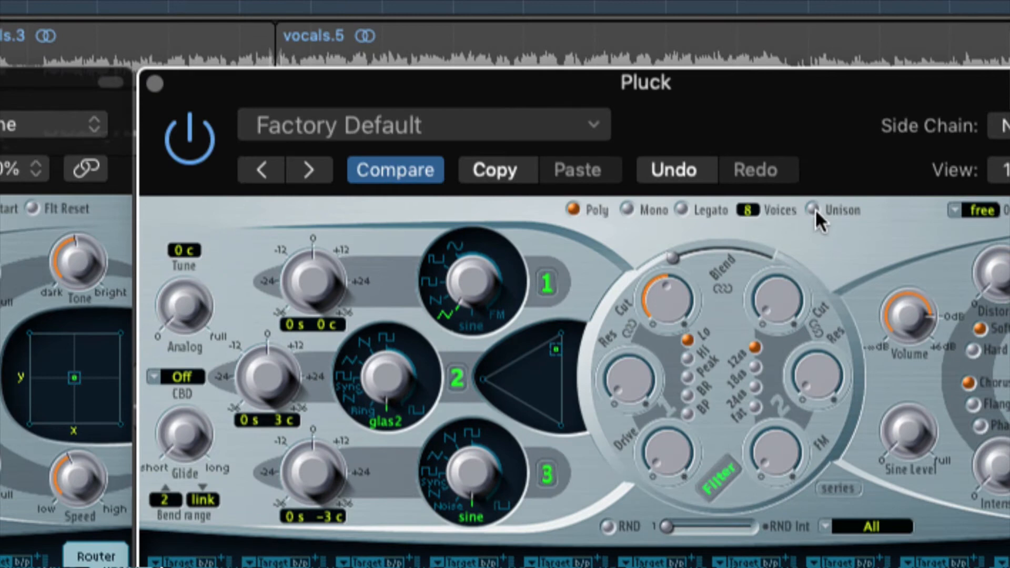
# Turn on Unison in the Factory Default ES2 and set the number of voices to 16
pyautogui.click(814, 209)
pyautogui.moveTo(753, 210); pyautogui.dragTo(747, 124)
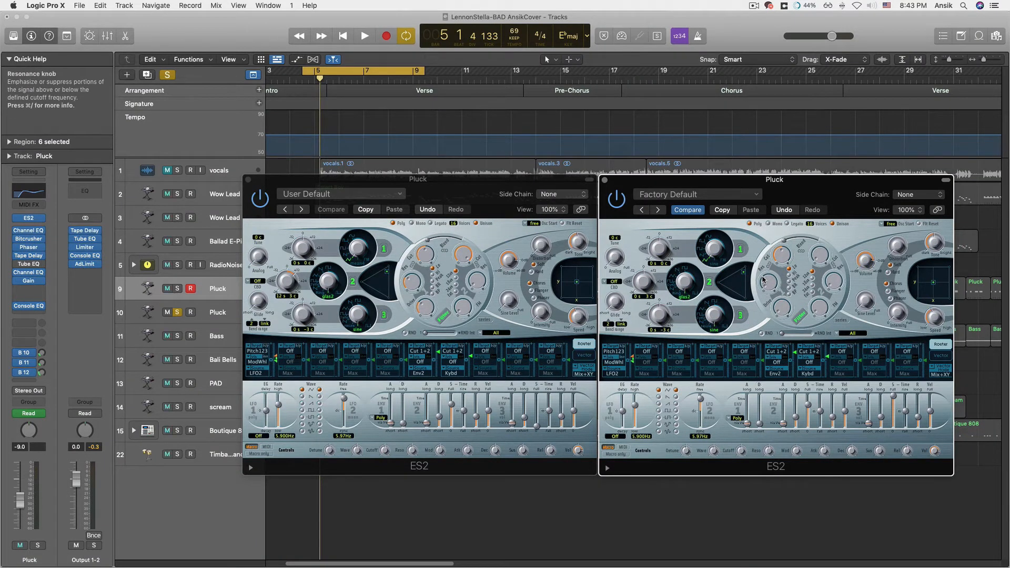
# Select the soloed Pluck track, lower envelope 3's sustain to zero and adjust its decay time
pyautogui.click(204, 314)
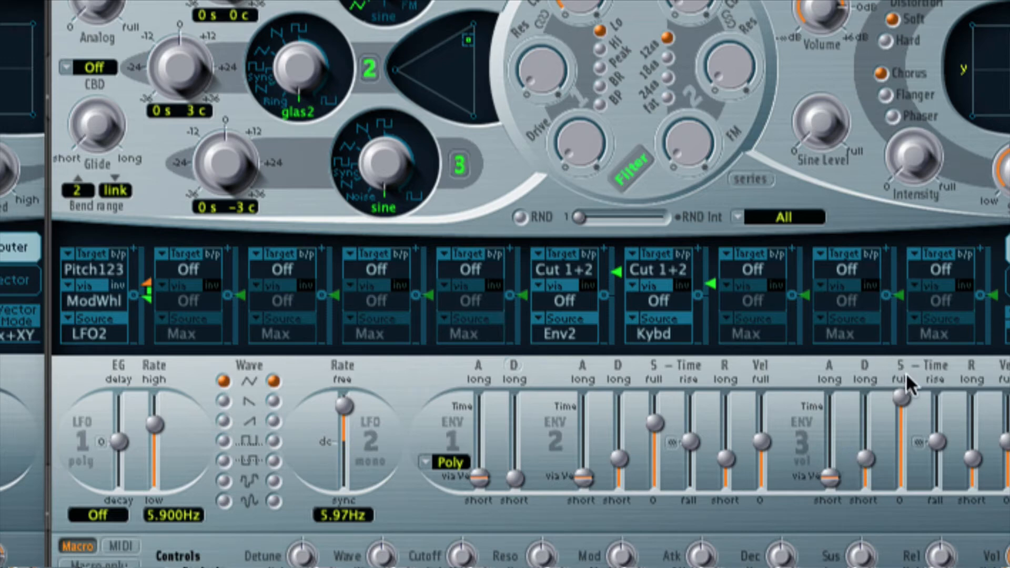
pyautogui.moveTo(902, 387); pyautogui.dragTo(901, 524)
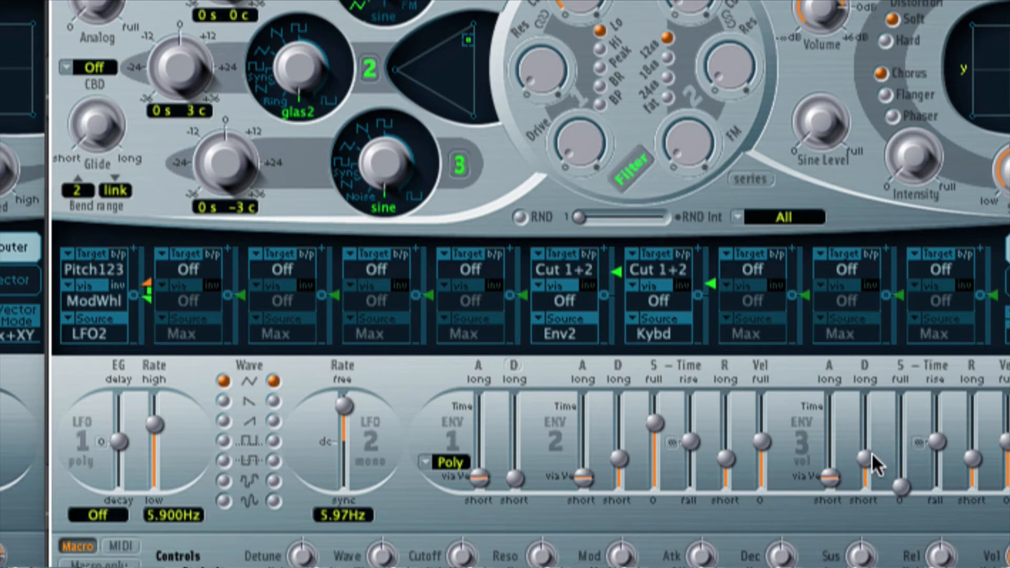
pyautogui.moveTo(867, 455)
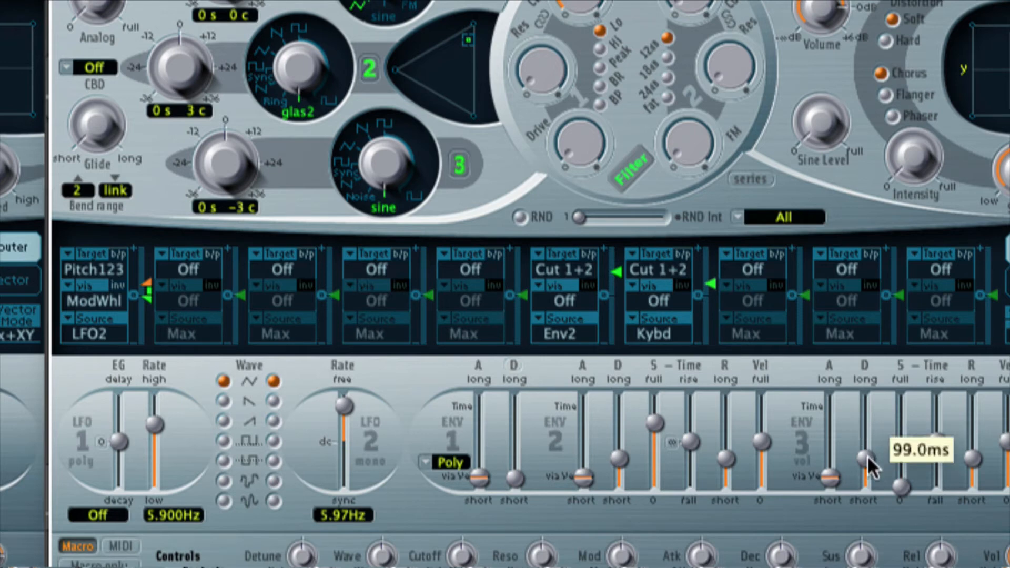
pyautogui.moveTo(867, 455); pyautogui.dragTo(867, 458)
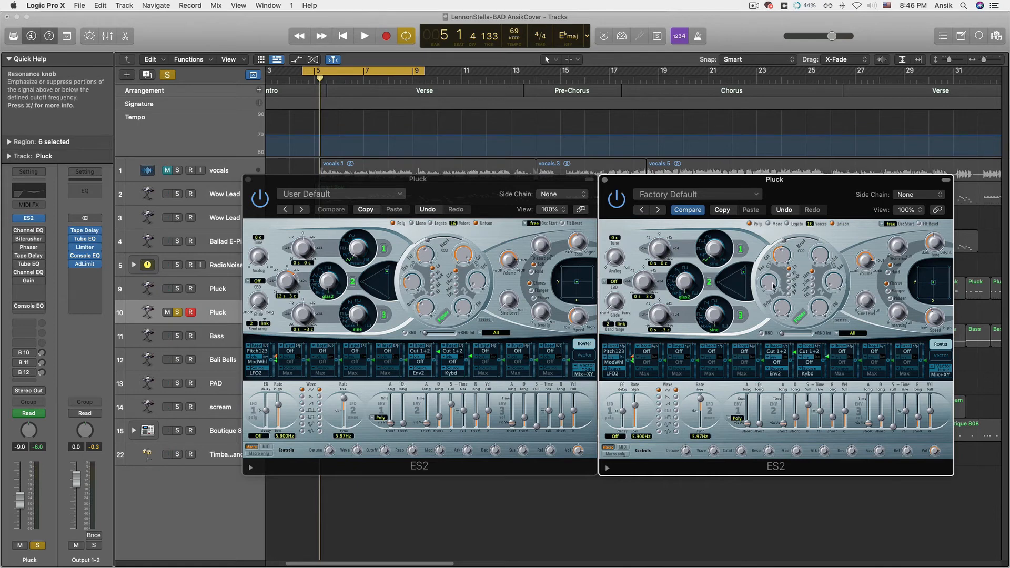
# Raise filter 1's drive and play the Pluck regions before and after the change
pyautogui.moveTo(773, 286)
pyautogui.press('space')
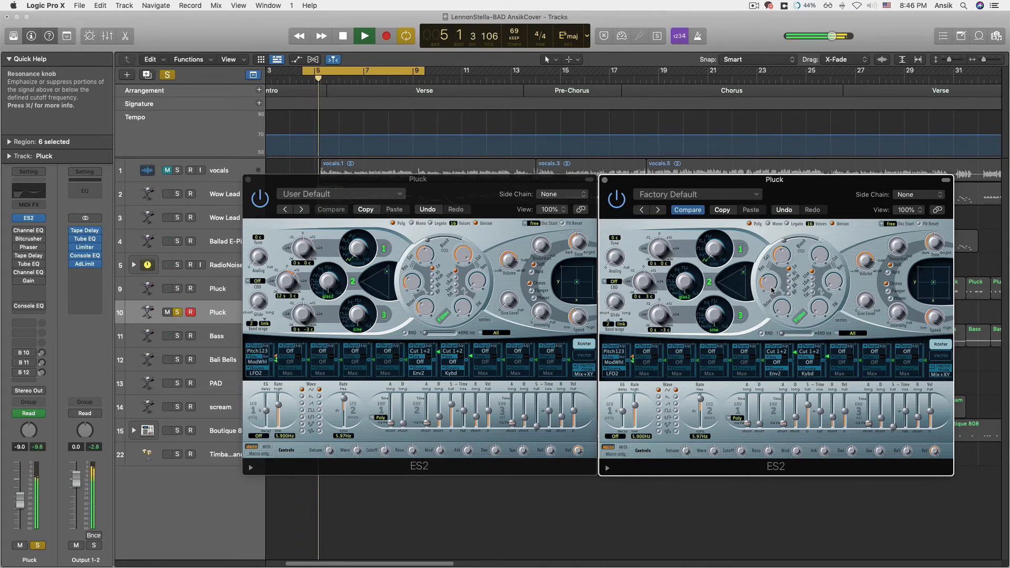
pyautogui.press('space')
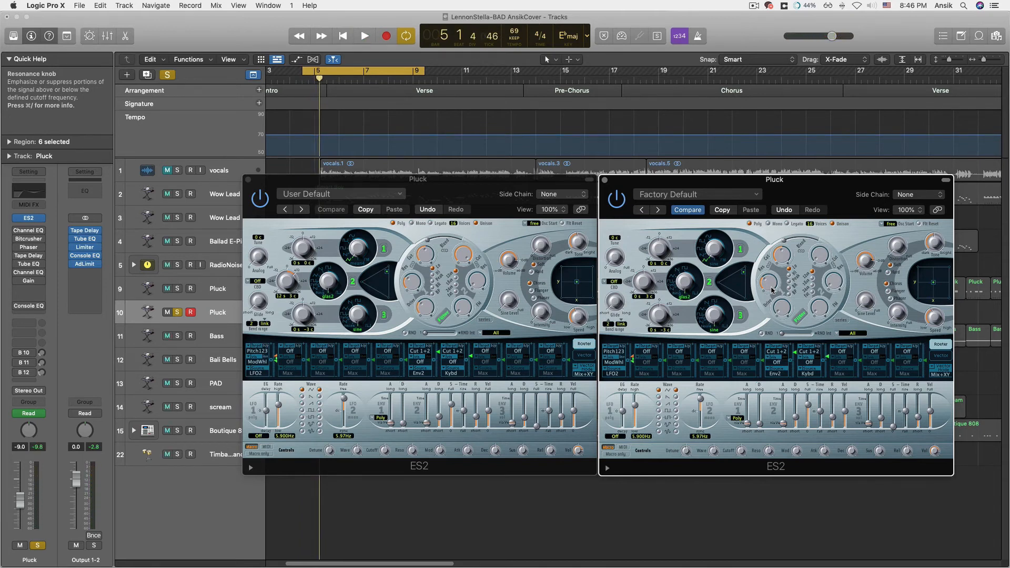
pyautogui.moveTo(783, 314); pyautogui.dragTo(782, 295)
pyautogui.press('space')
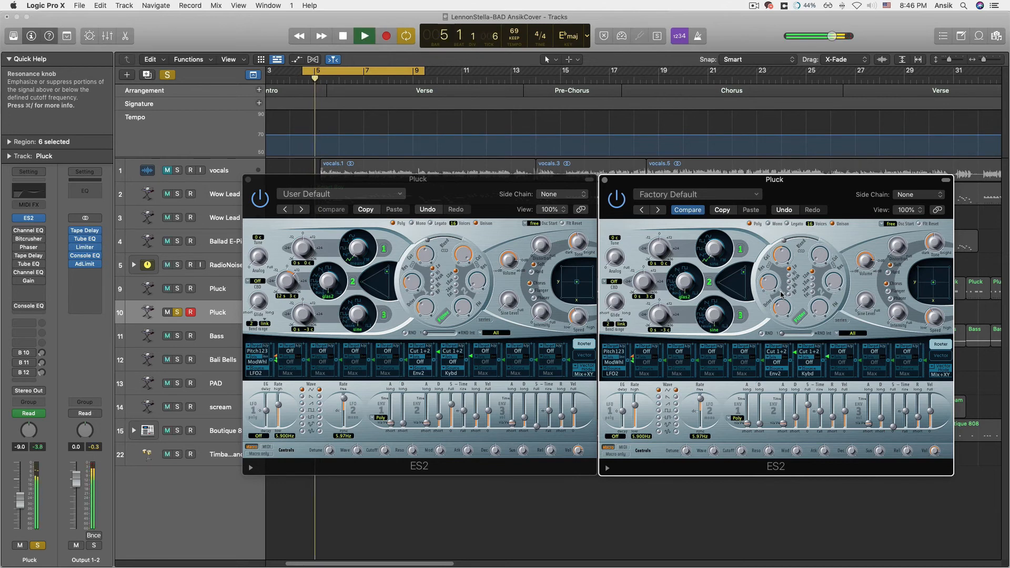
pyautogui.press('space')
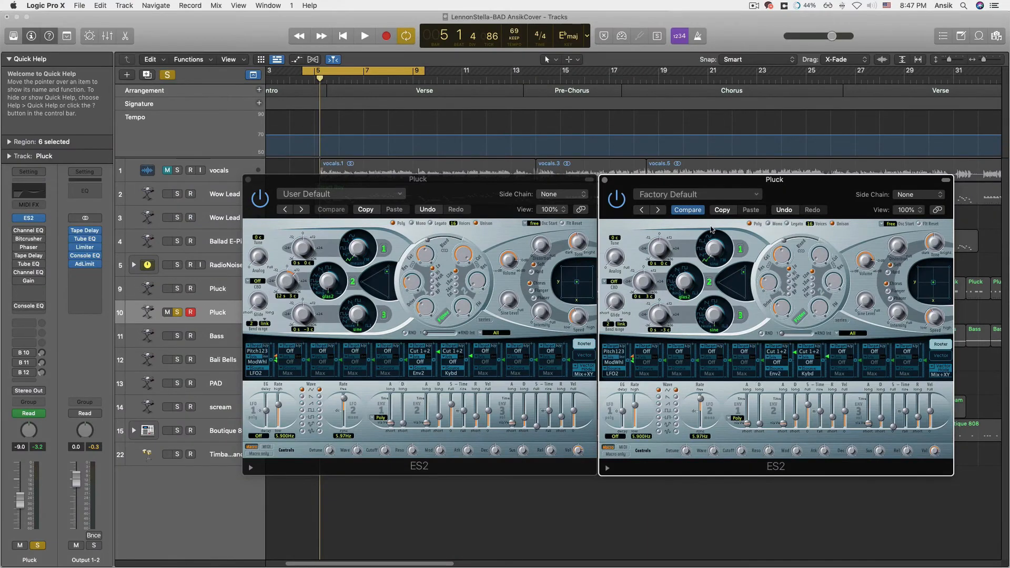
# Adjust filter 2's cutoff and play back the Pluck regions to hear the result
pyautogui.moveTo(822, 259); pyautogui.dragTo(829, 245)
pyautogui.press('space')
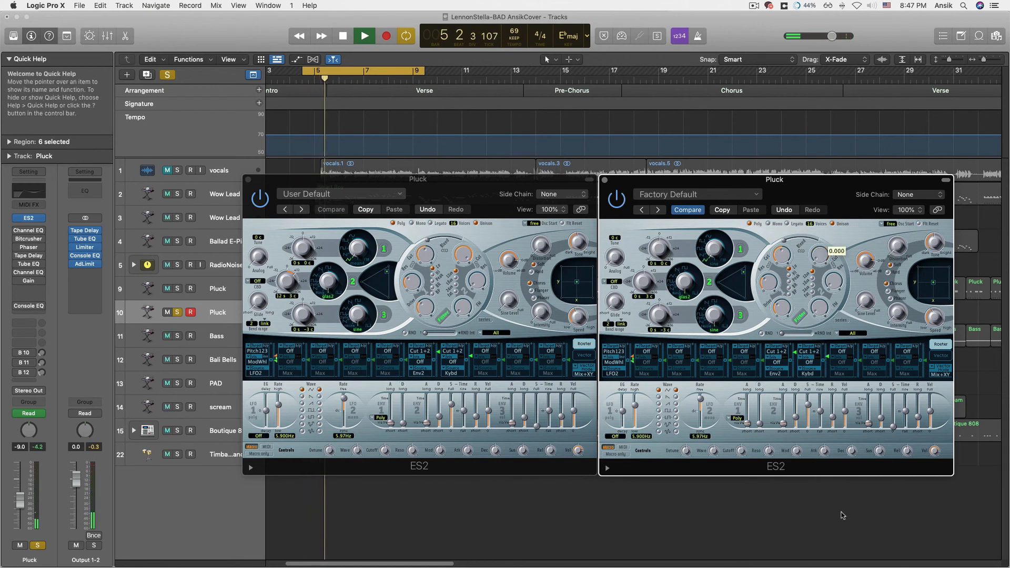
pyautogui.press('space')
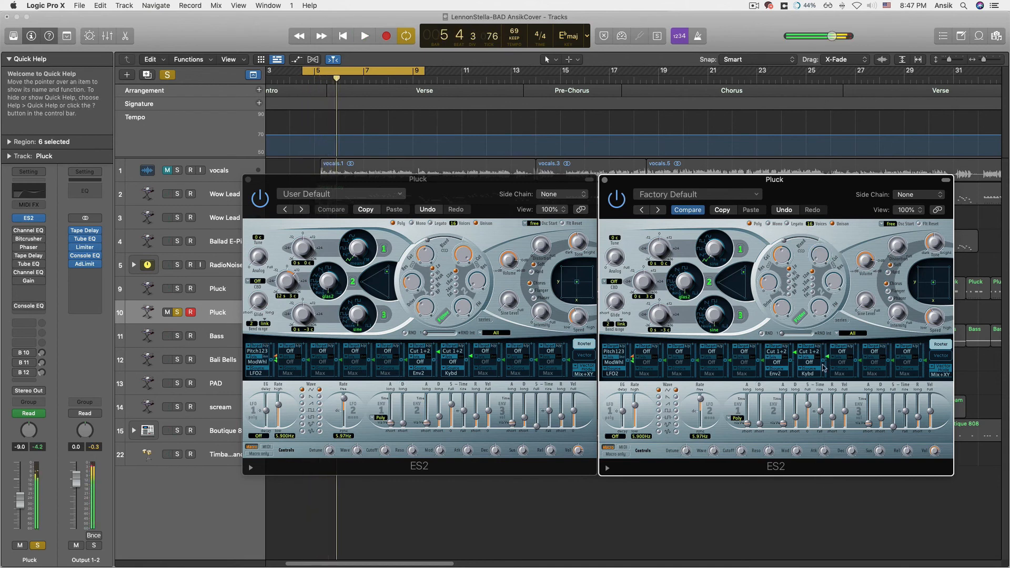